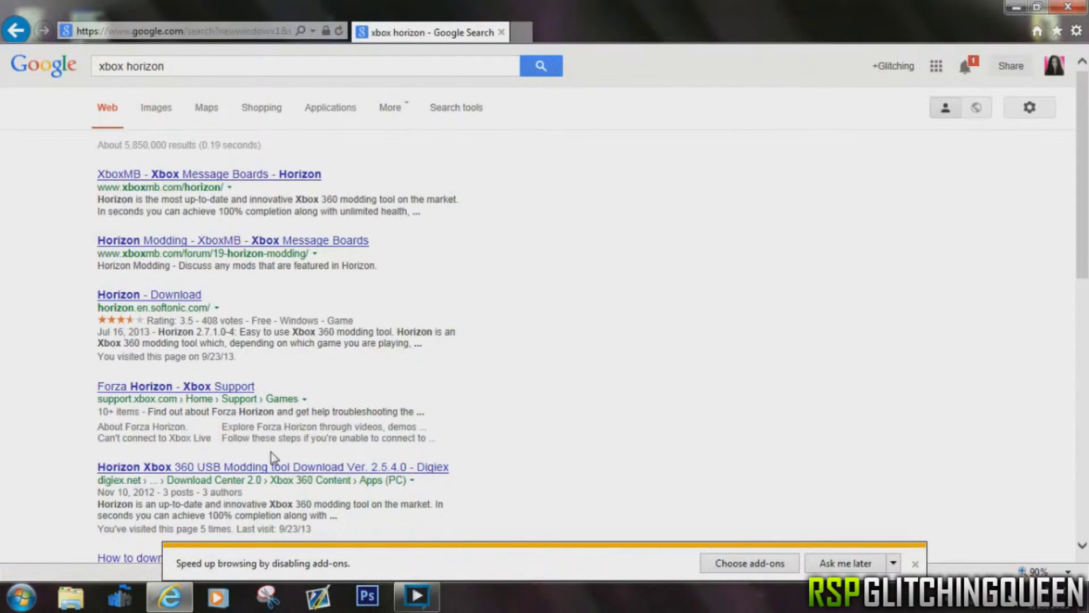
Open the Google result 'Horizon Xbox 360 USB Modding tool Download Ver. 2.5.4.0 - Digiex'
left_click(275, 471)
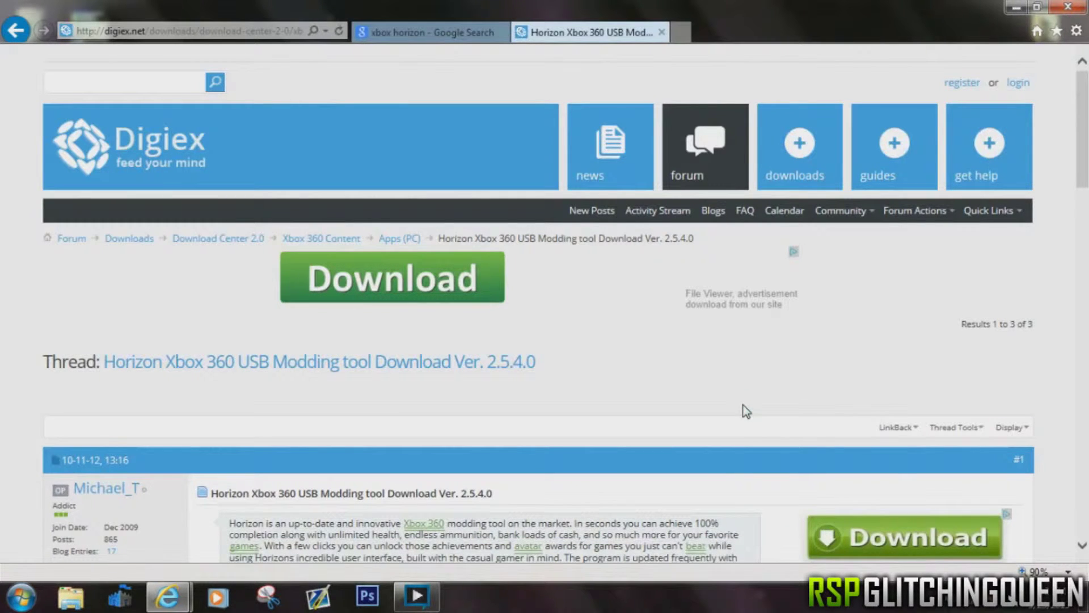
Scroll the Digiex thread down to the post with the 'Download Horizon Ver.2.5.4.0' link
scroll(741, 404, "down", 3)
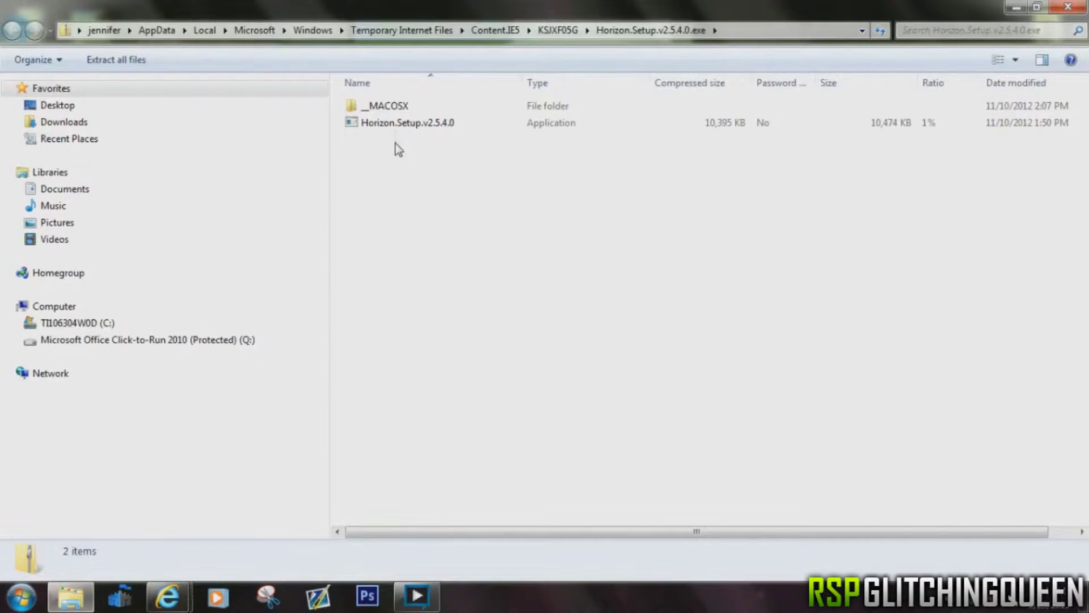
Run Horizon.Setup.v2.5.4.0 straight from the zip, accepting both Run warnings
left_click(396, 125)
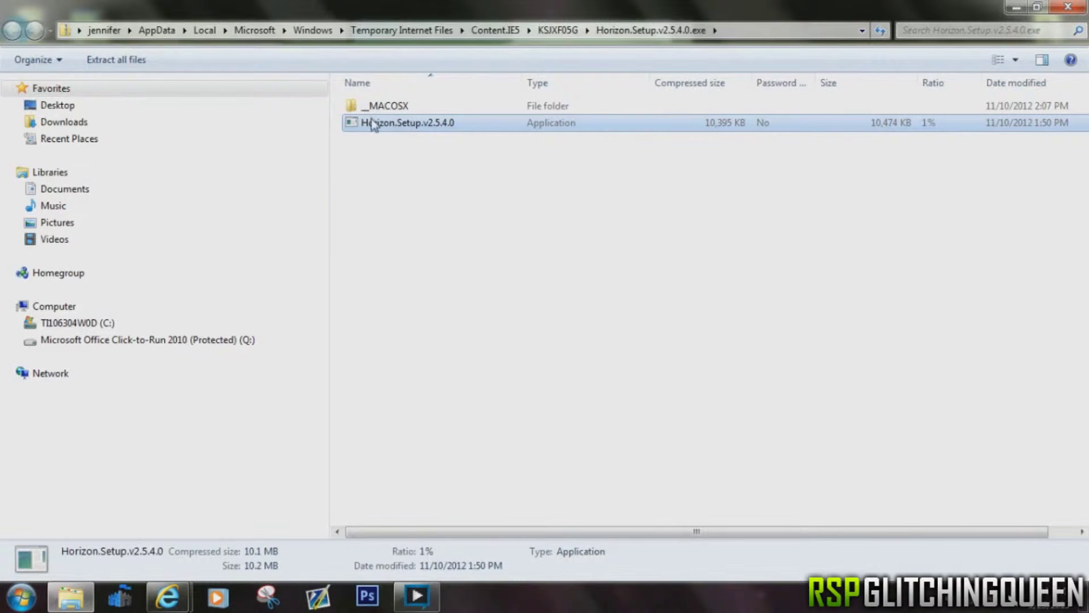
double_click(374, 126)
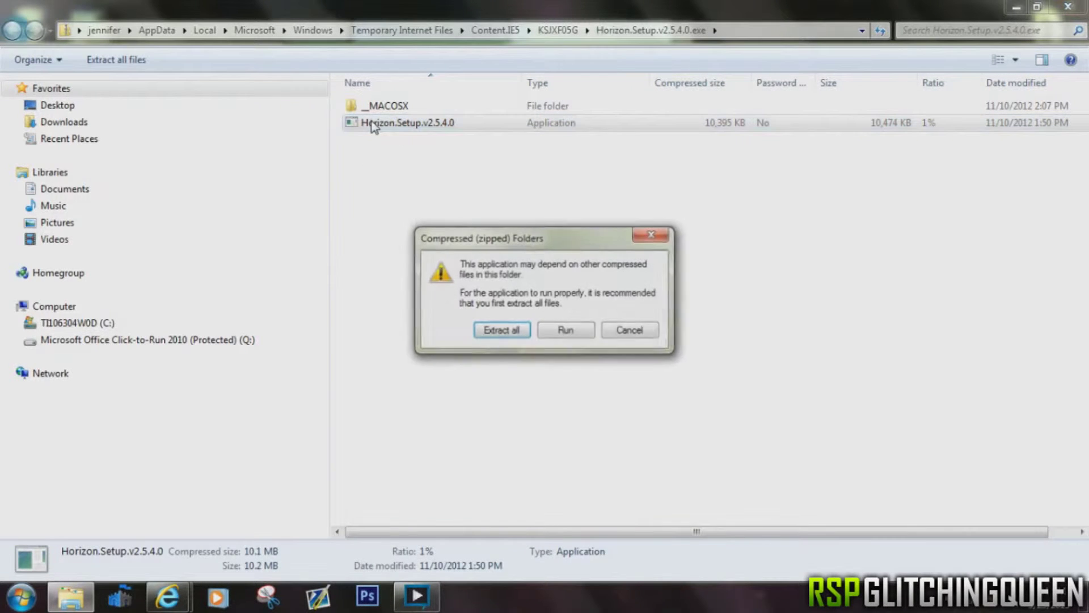
left_click(579, 331)
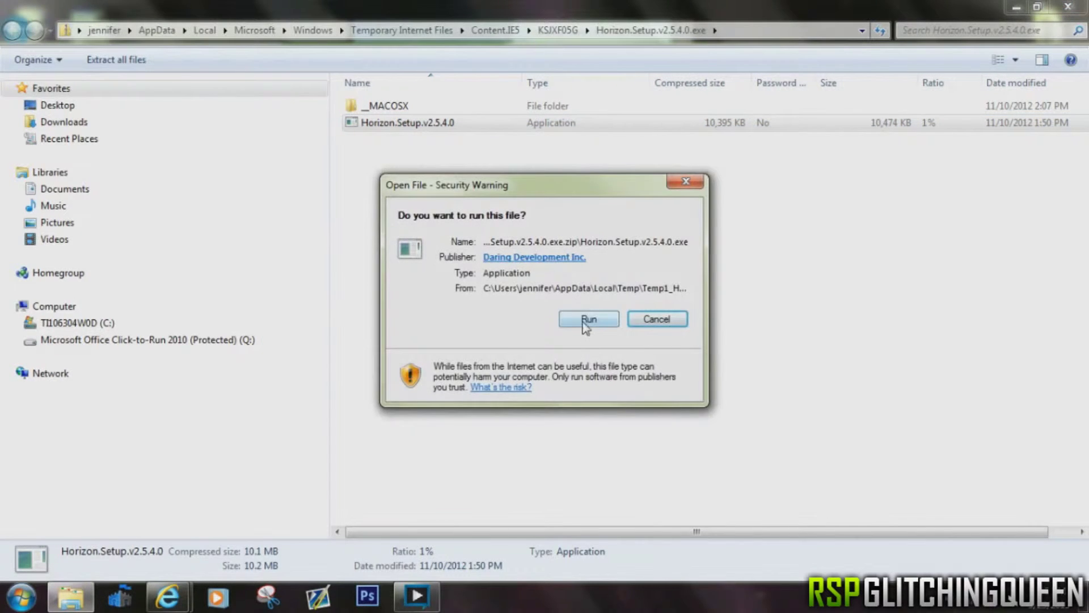
left_click(583, 322)
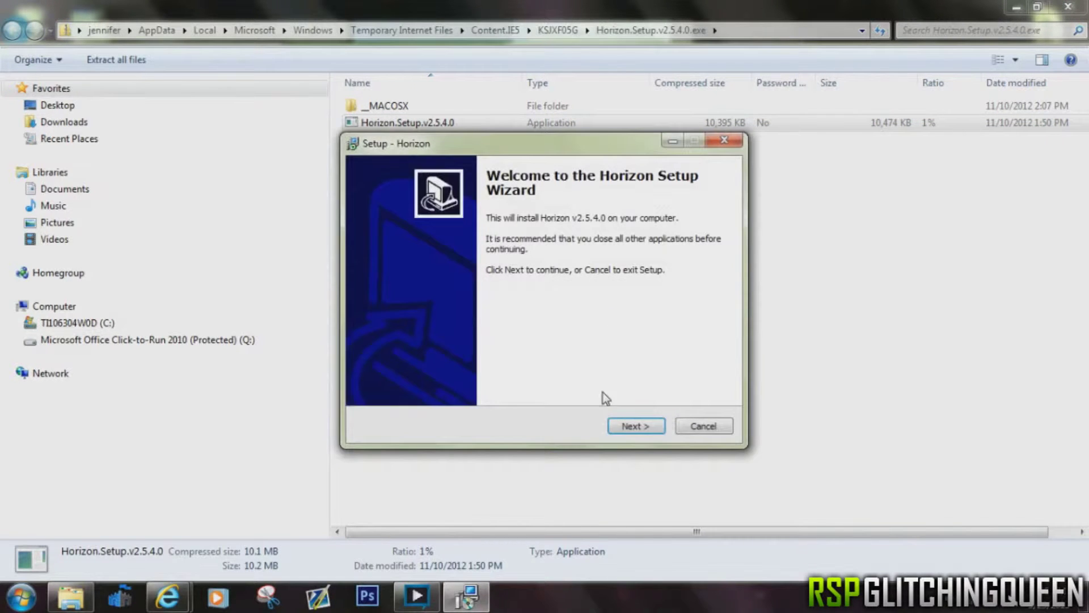
Install Horizon v2.5.4.0 with the default folder, 'Horizon' Start Menu folder and desktop icon, then launch it
left_click(635, 426)
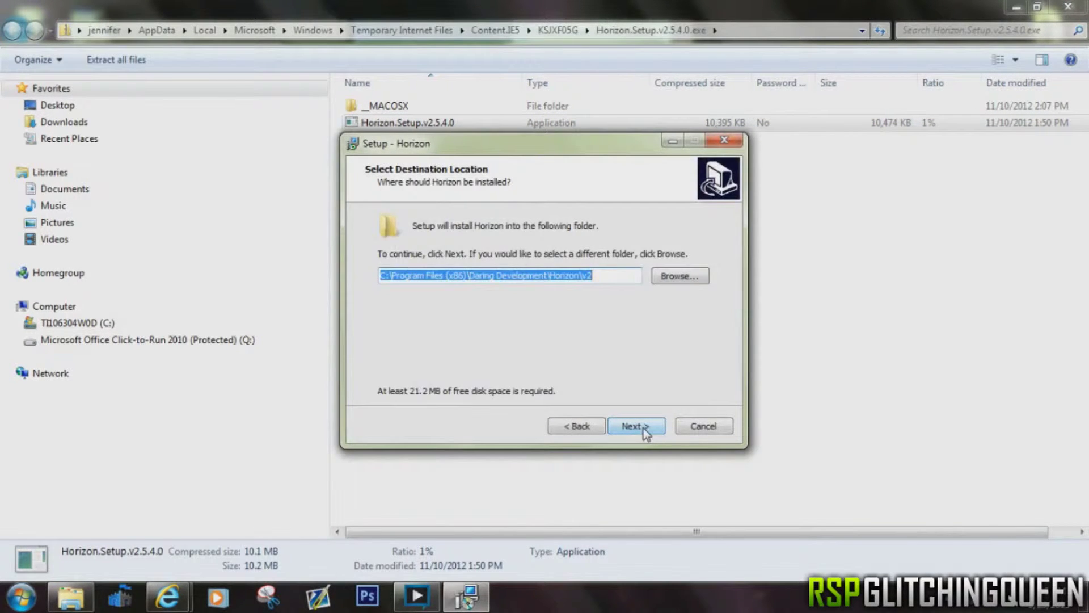
left_click(644, 430)
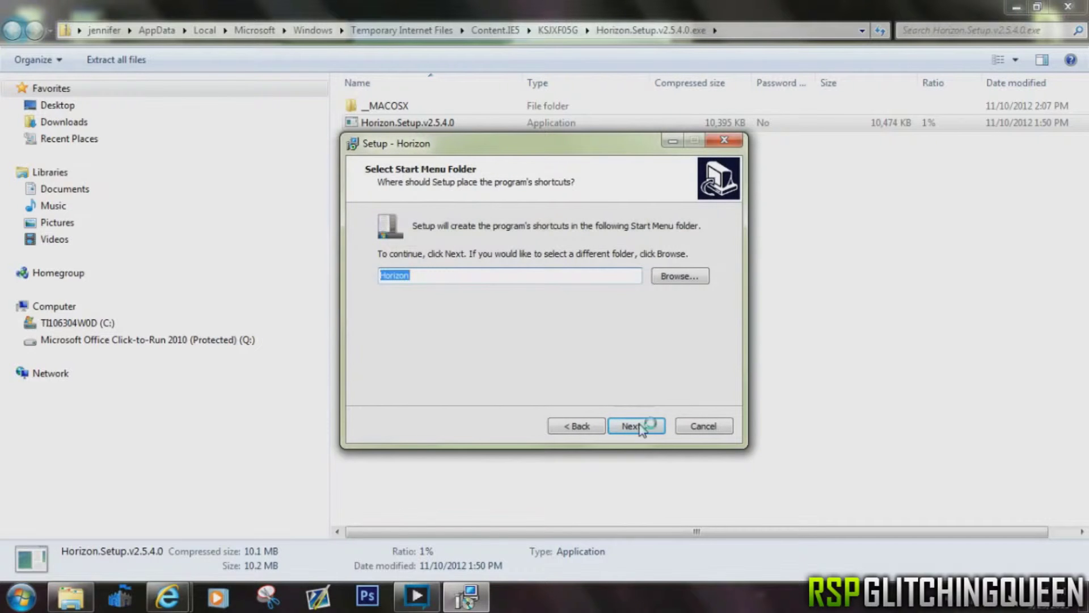
left_click(636, 426)
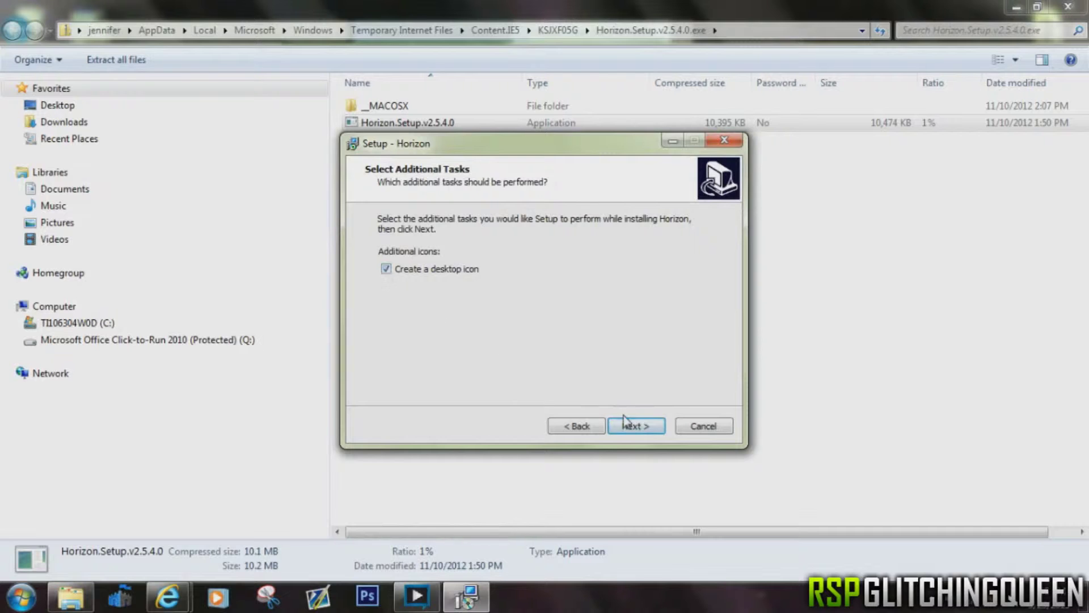
left_click(624, 421)
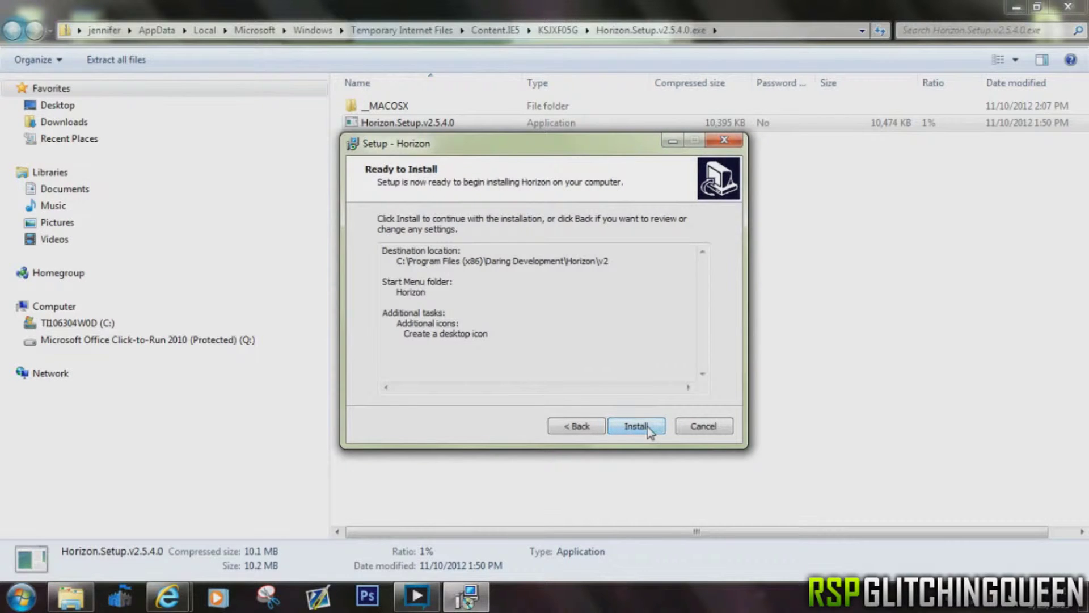
left_click(650, 431)
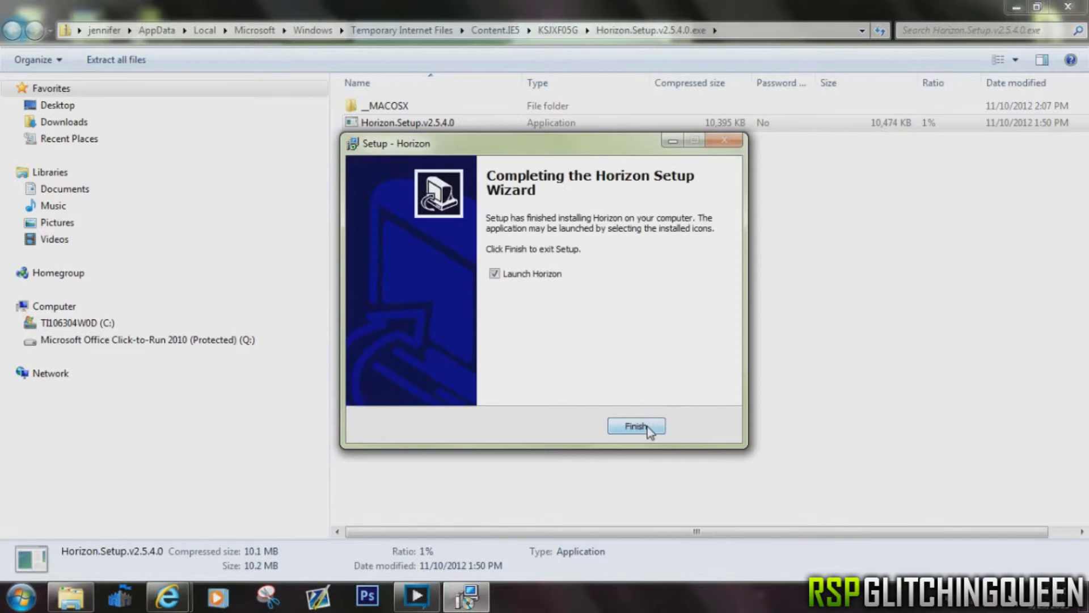
left_click(647, 428)
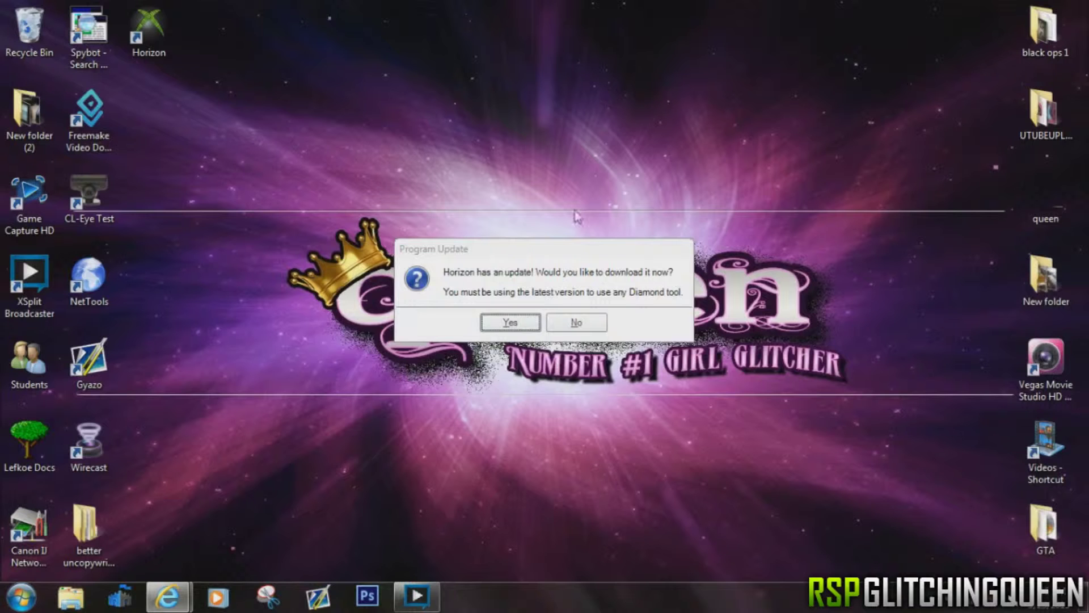
Accept the Horizon update and install v2.7.3.0 with the default folder, Start Menu folder and desktop icon
left_click(511, 322)
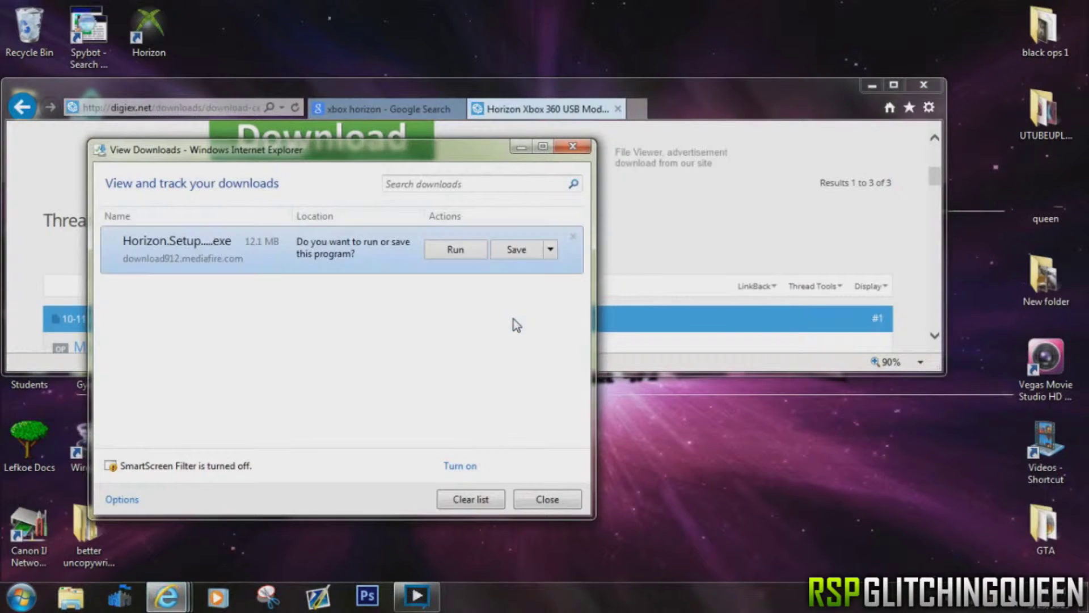
left_click(456, 251)
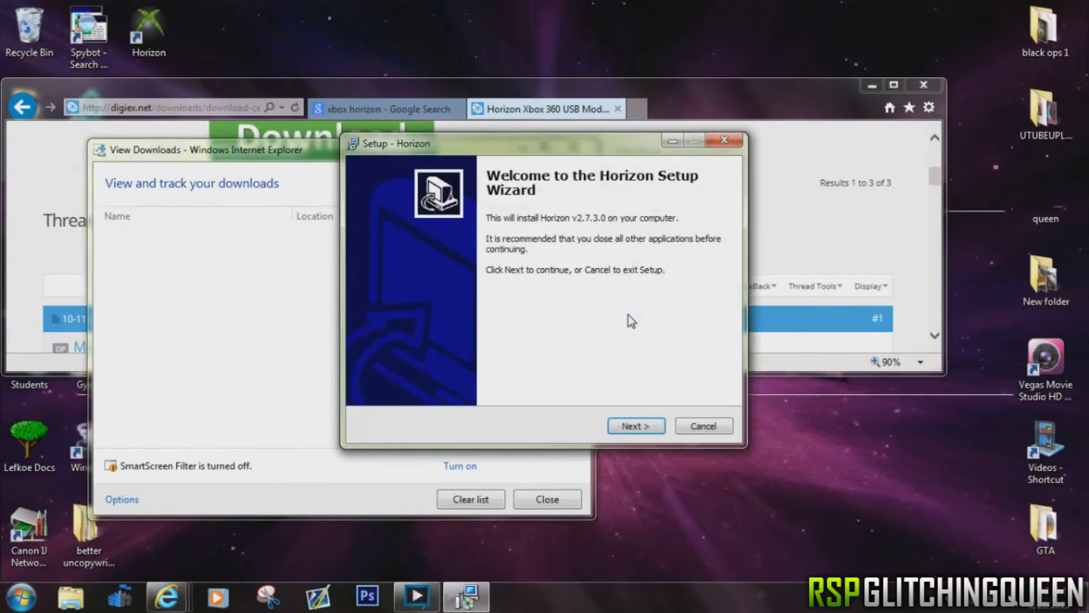
left_click(634, 427)
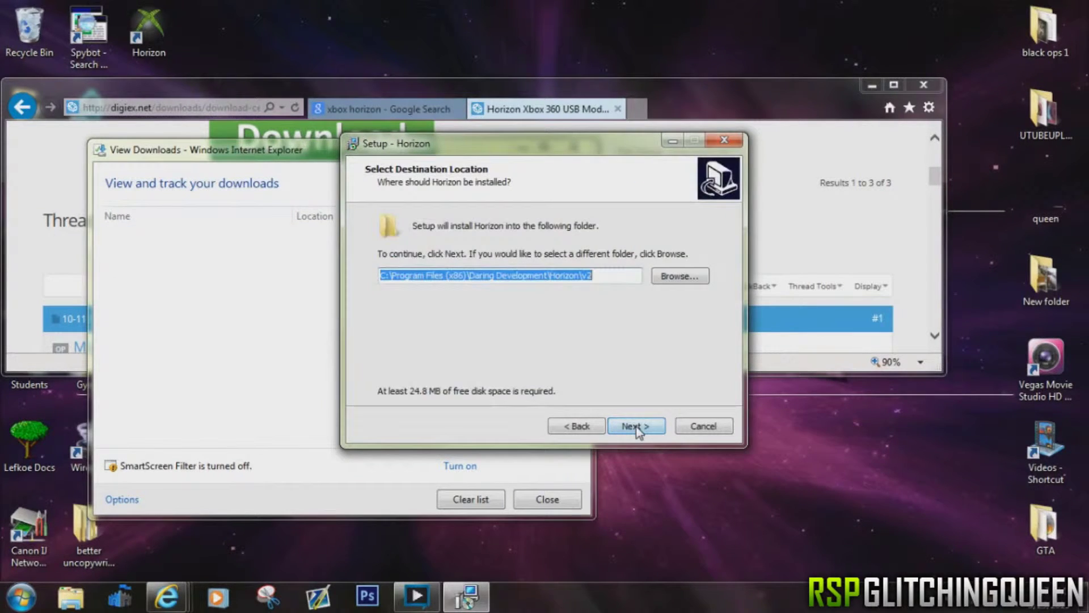
left_click(635, 426)
left_click(636, 427)
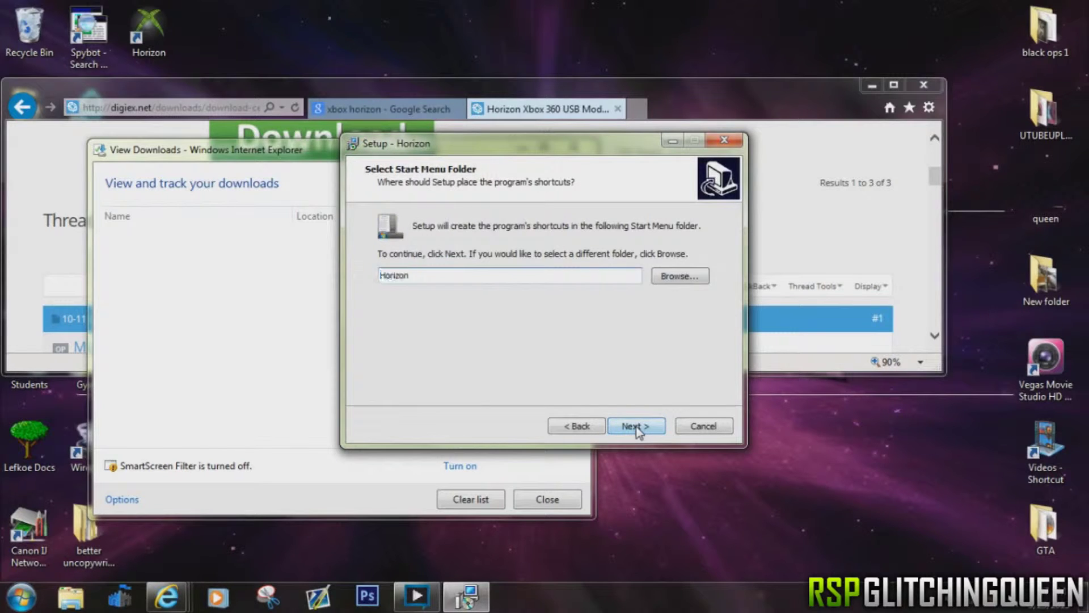
left_click(636, 426)
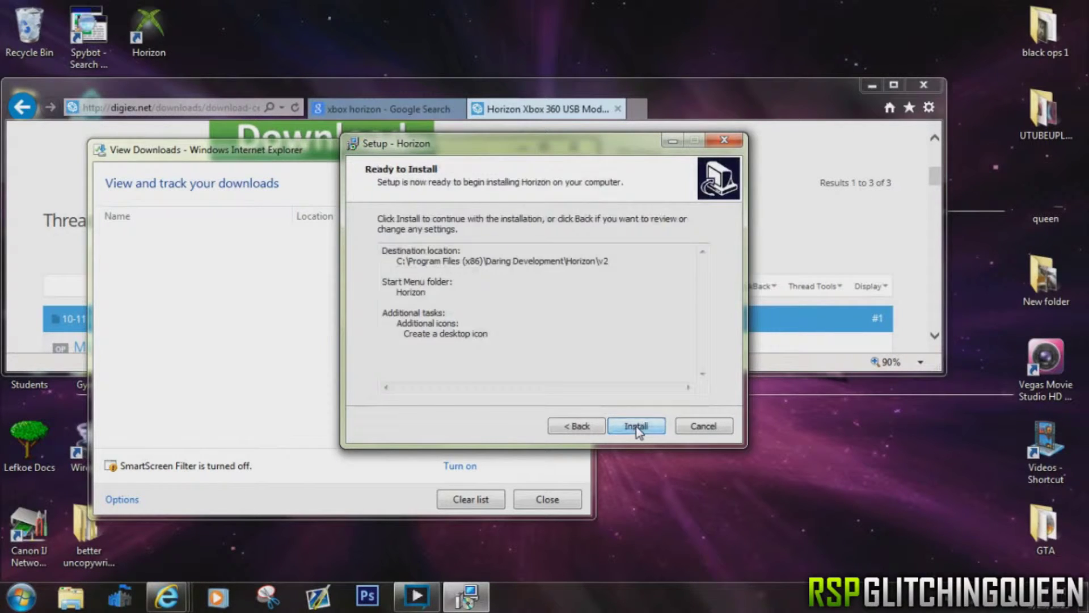
left_click(635, 427)
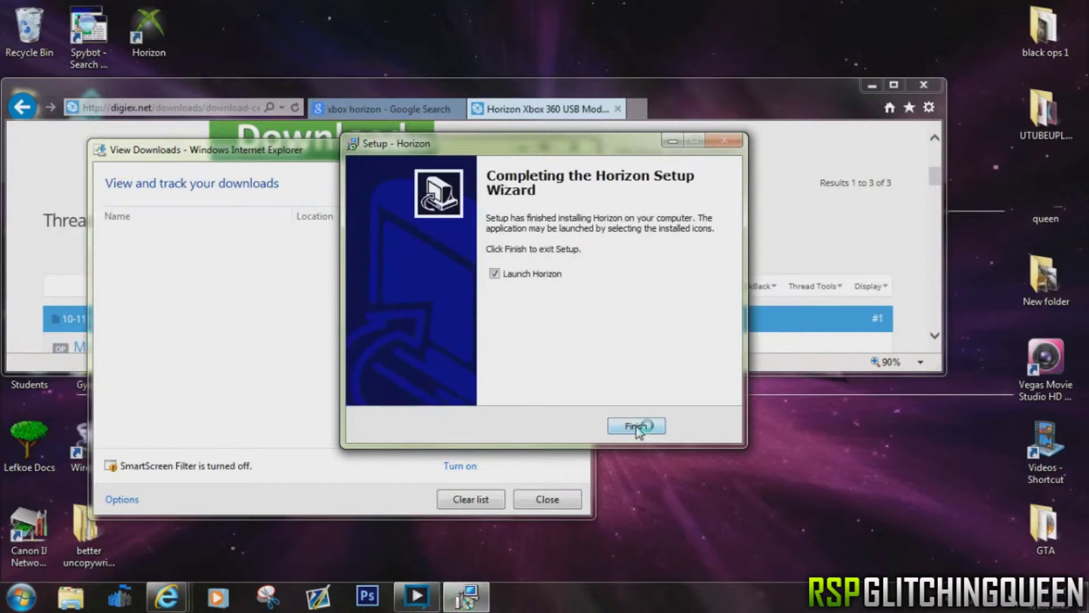
Finish setup launching the updated Horizon, then close the downloads list and Internet Explorer
left_click(636, 426)
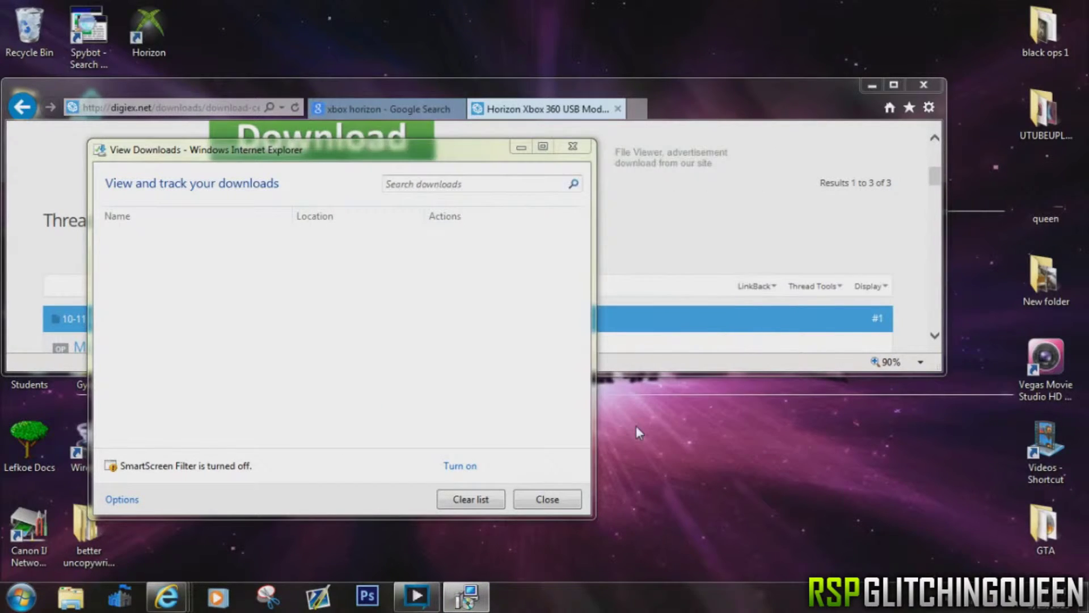
left_click(573, 147)
left_click(924, 85)
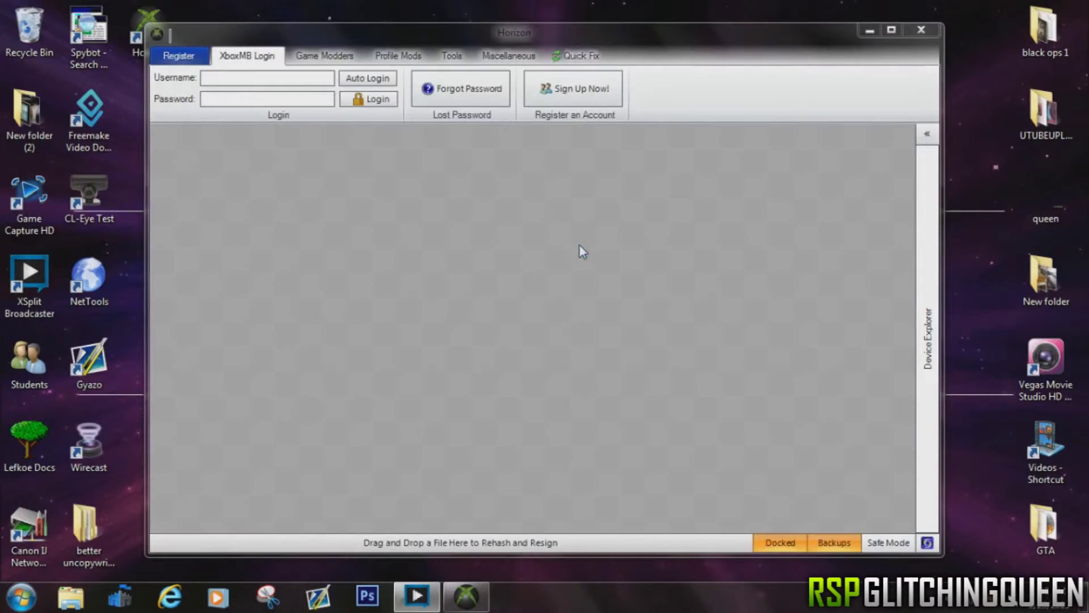
Show the Game Modders list and expand Device Explorer to the USB Flash Drive with 7.03 GB free
left_click(345, 59)
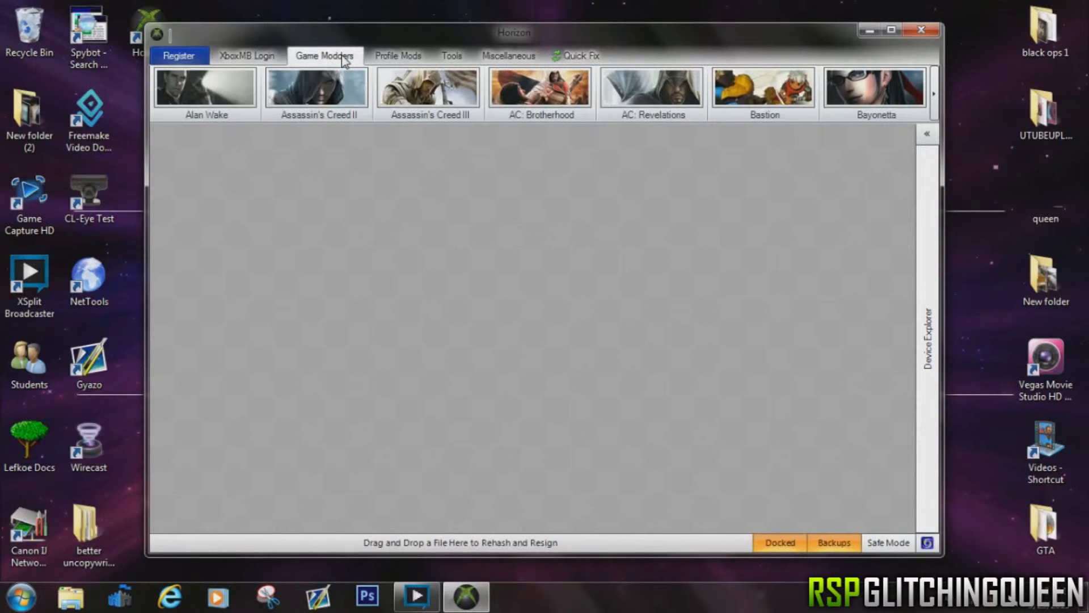
left_click(927, 134)
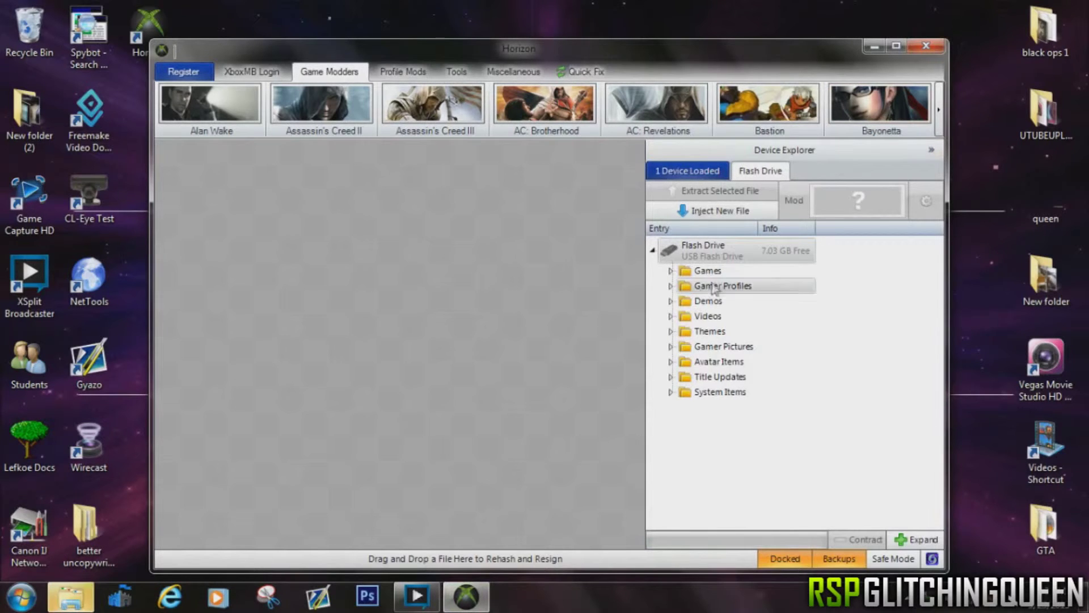
Expand Games > gtav on the flash drive to list saves like Franklin and Lamar plus part0–part3
left_click(672, 271)
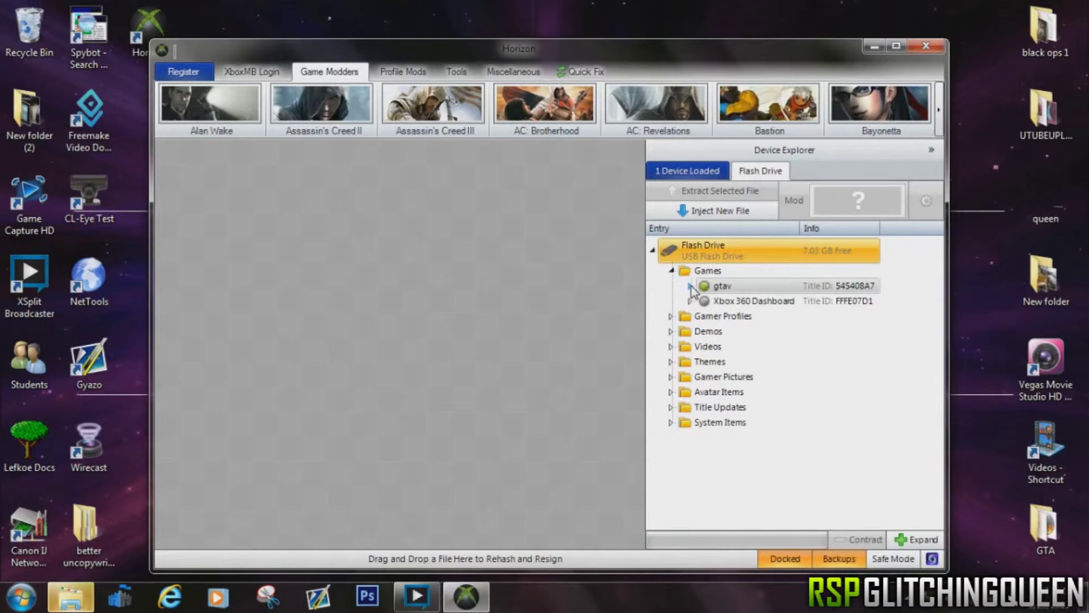
left_click(691, 286)
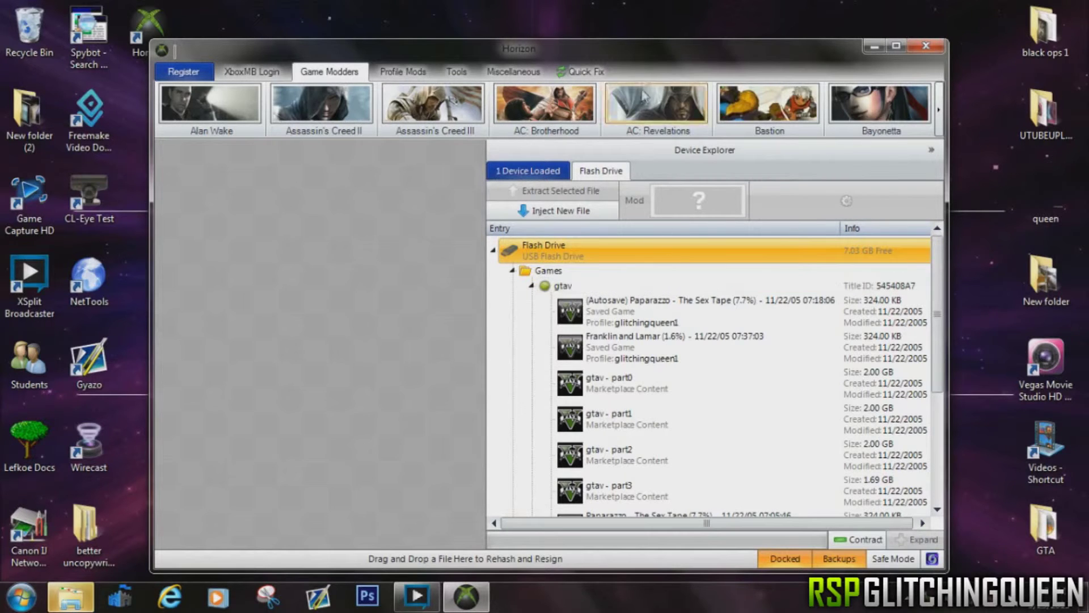
left_click_drag(649, 63, 740, 60)
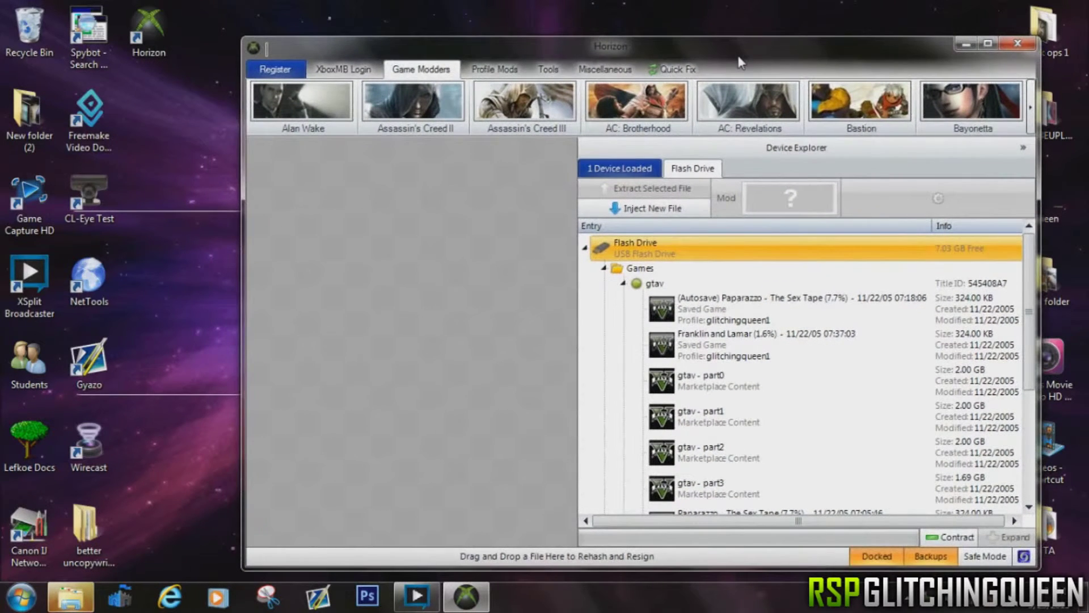
Extract the '(Autosave) Paparazzo - The Sex Tape' save to the desktop as SGTA50015 and load it into Horizon
left_click(753, 308)
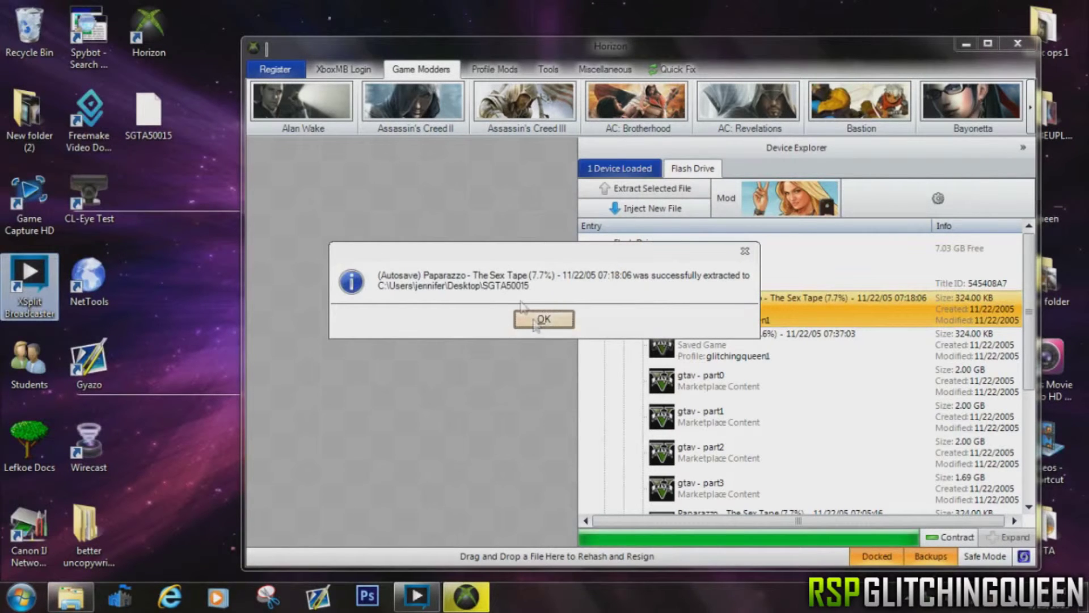
left_click(540, 318)
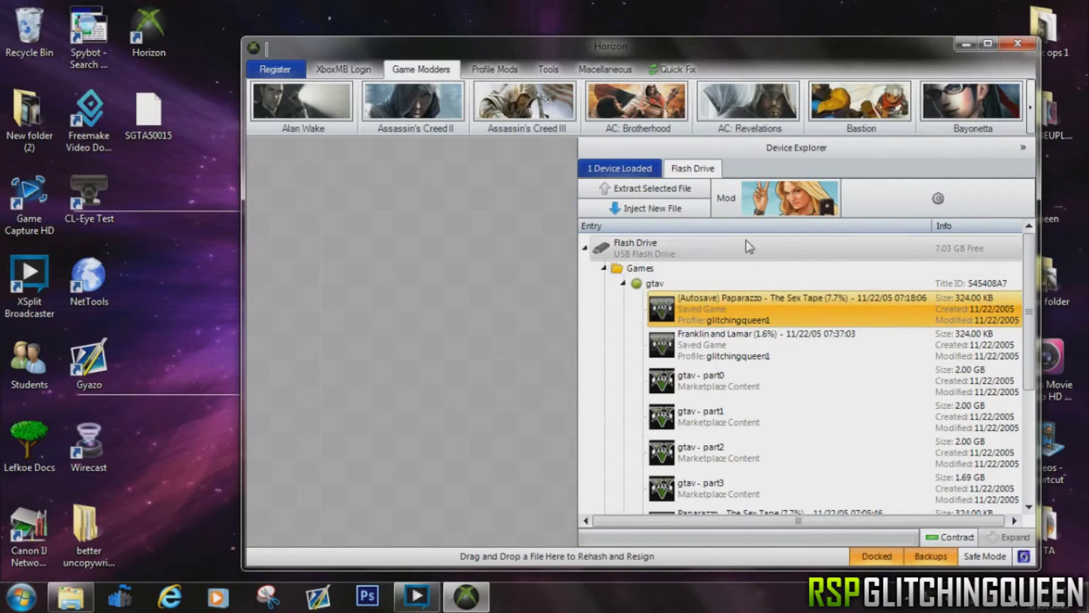
left_click_drag(146, 110, 424, 310)
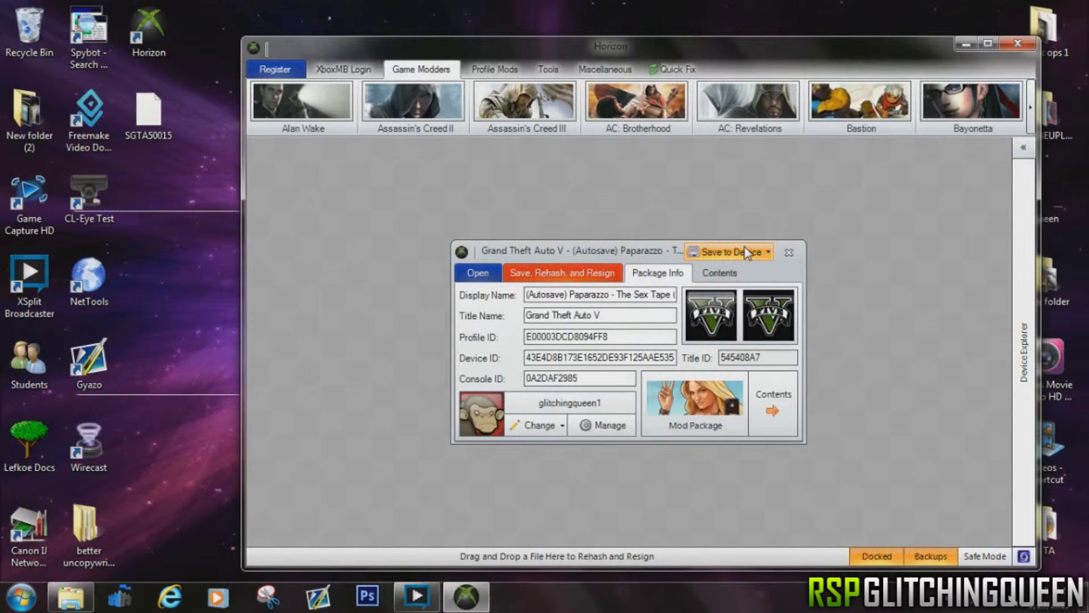
left_click(699, 411)
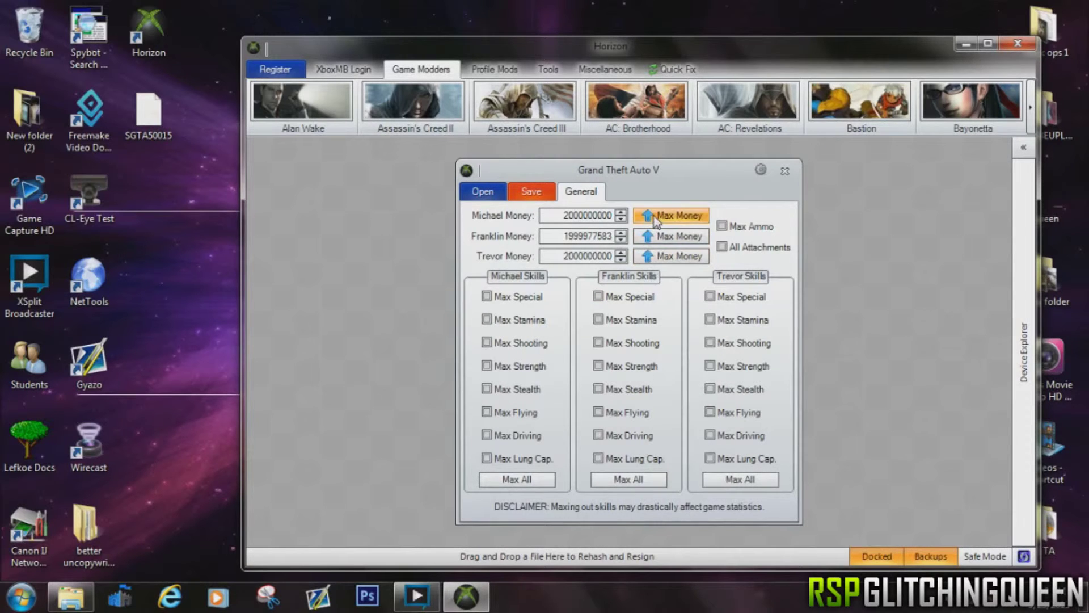
left_click(667, 237)
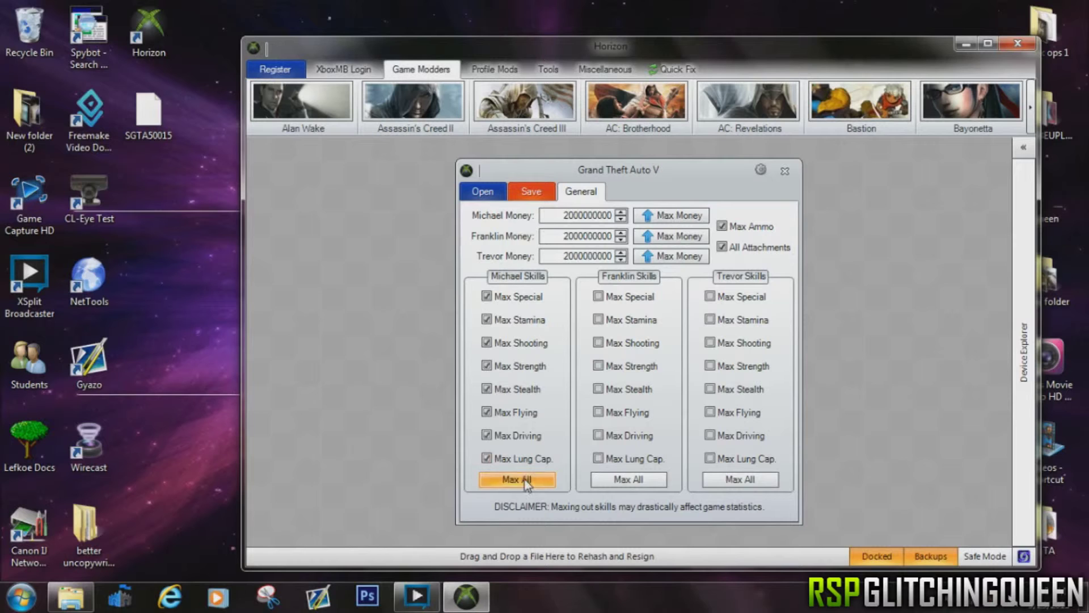
left_click(633, 481)
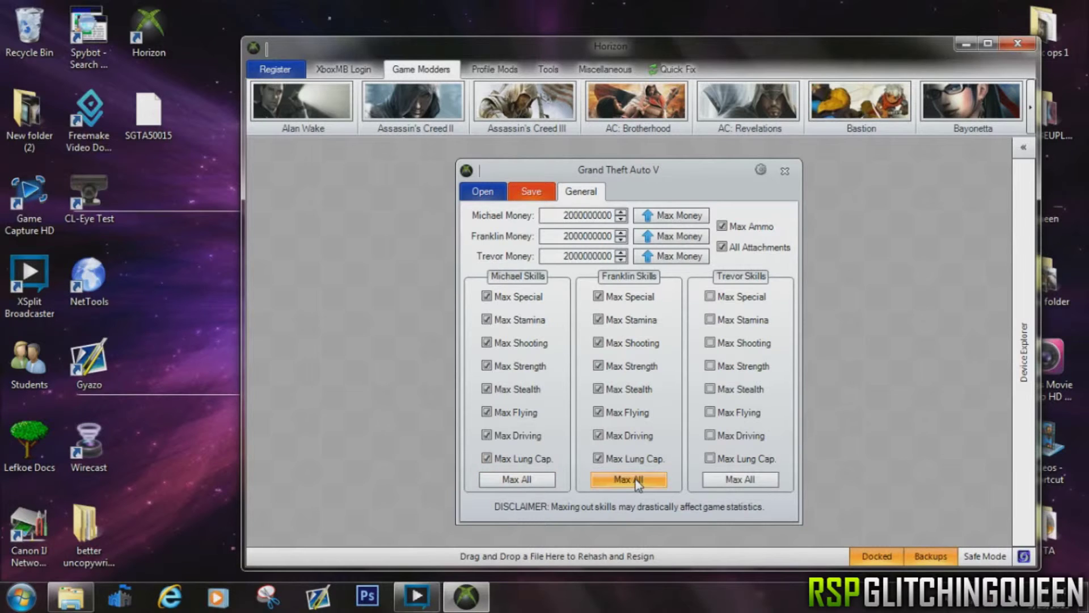
left_click(738, 483)
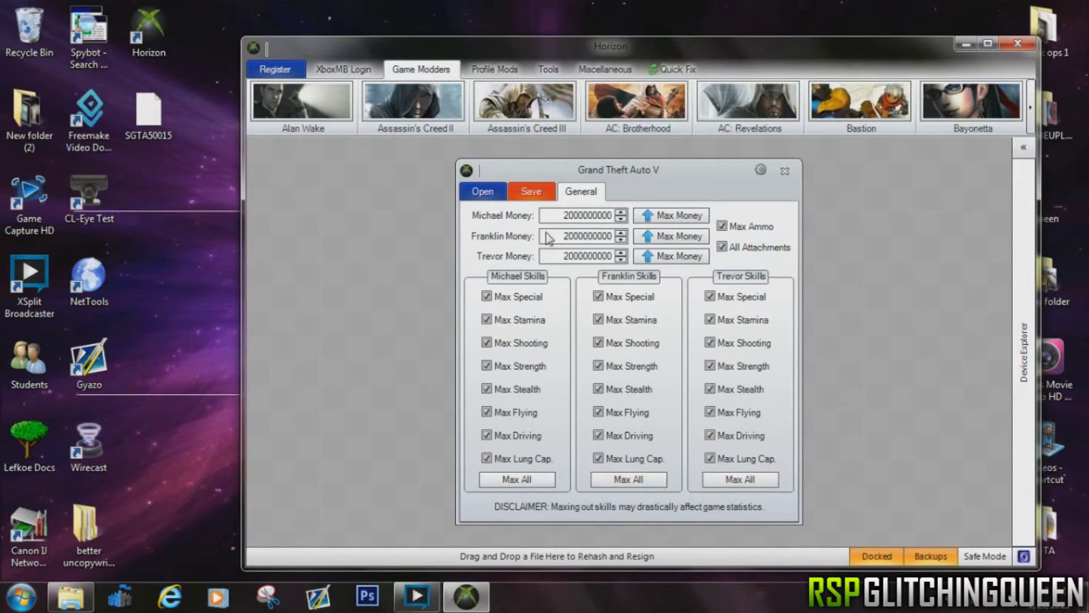
left_click(528, 192)
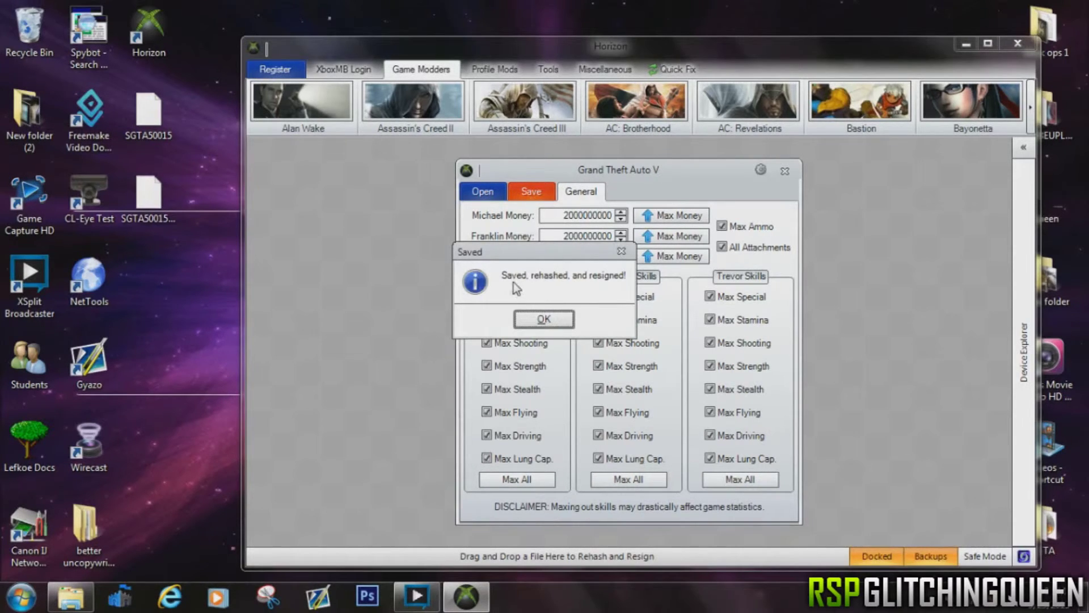
left_click(550, 318)
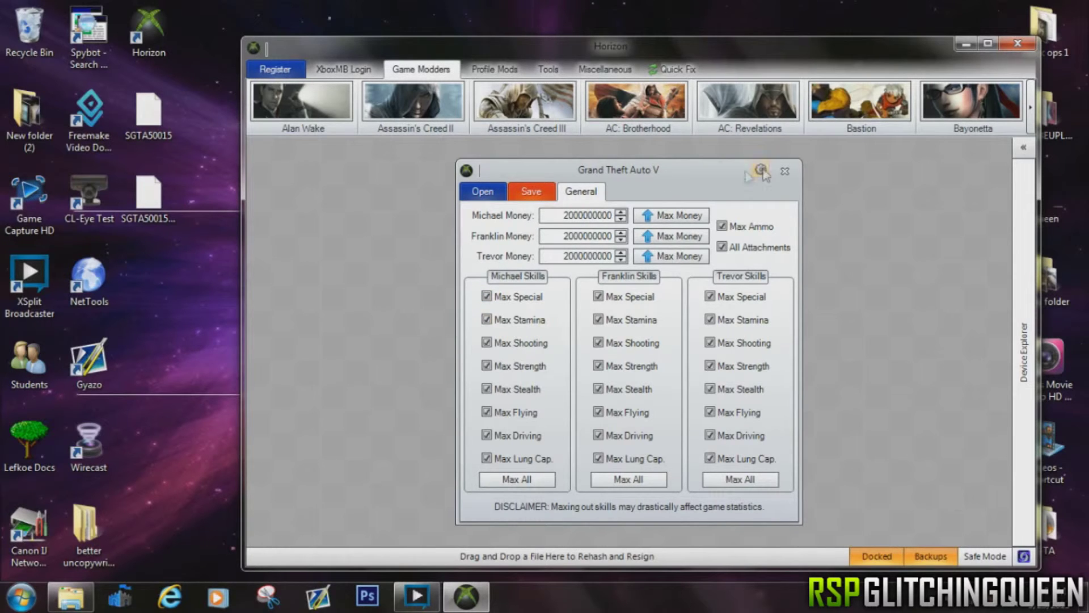
Close the GTA V editor and reload the modded SGTA50015 desktop file, not SGTA50015.bak, into Horizon
left_click(785, 171)
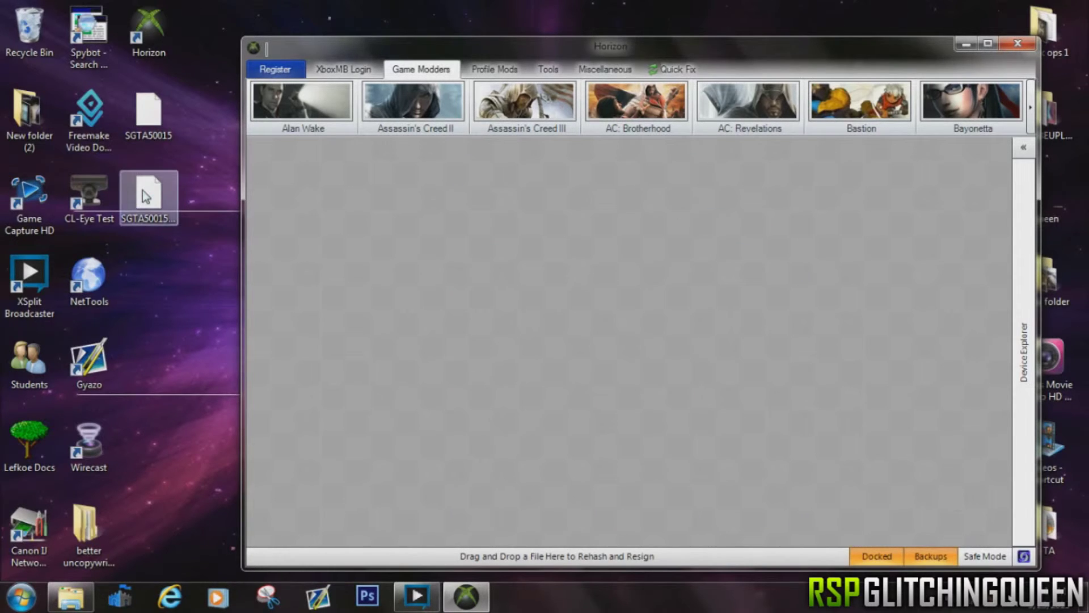
left_click(156, 219)
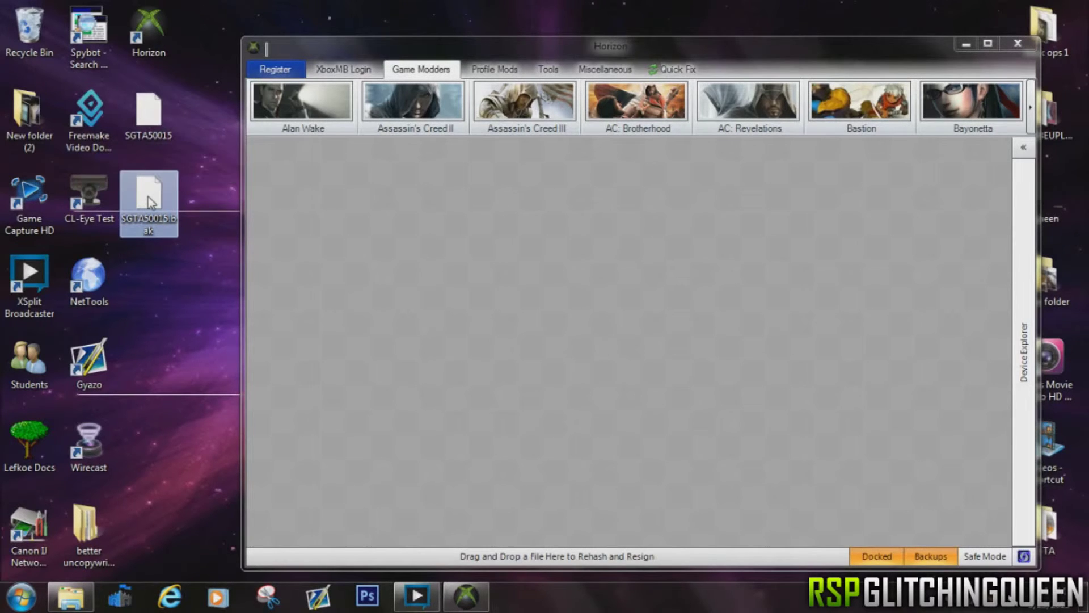
mouse_move(150, 202)
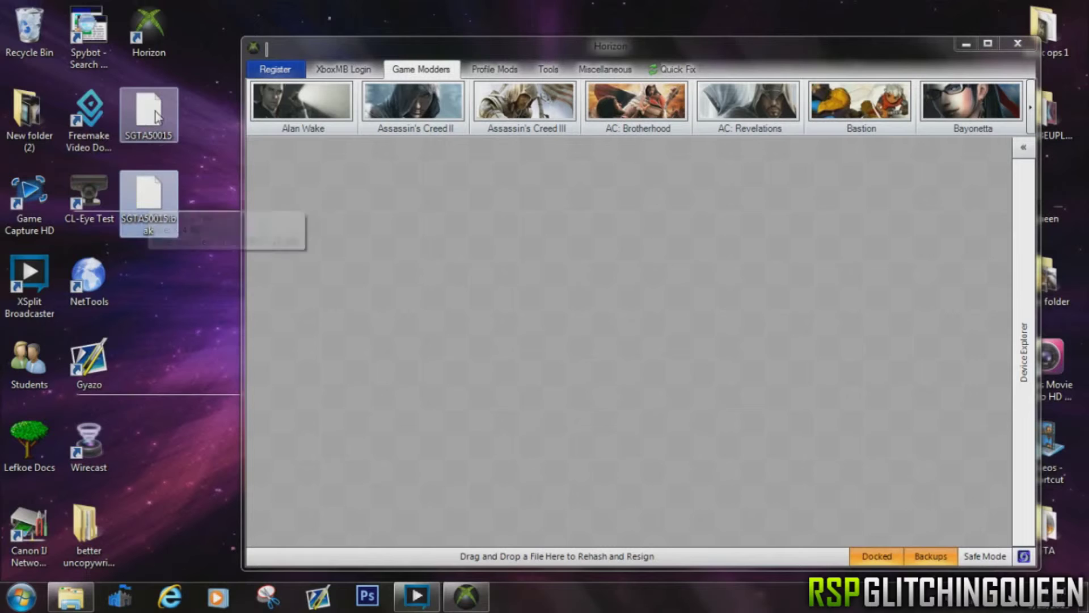
left_click_drag(154, 114, 583, 319)
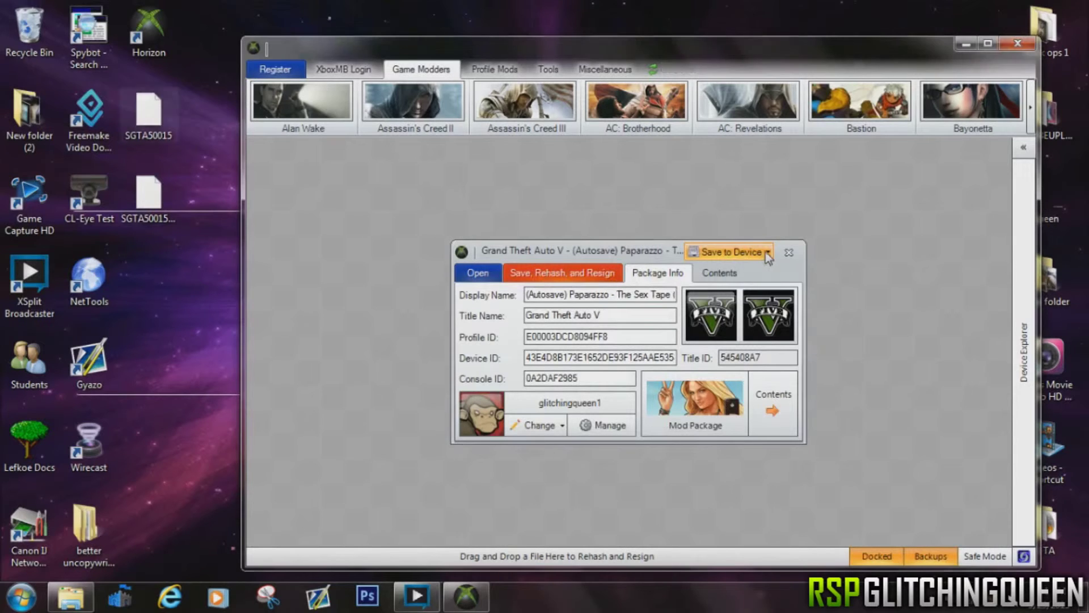
Save the modded GTA V save to the flash drive, overwriting the original autosave, then close Horizon
left_click(766, 251)
left_click(753, 273)
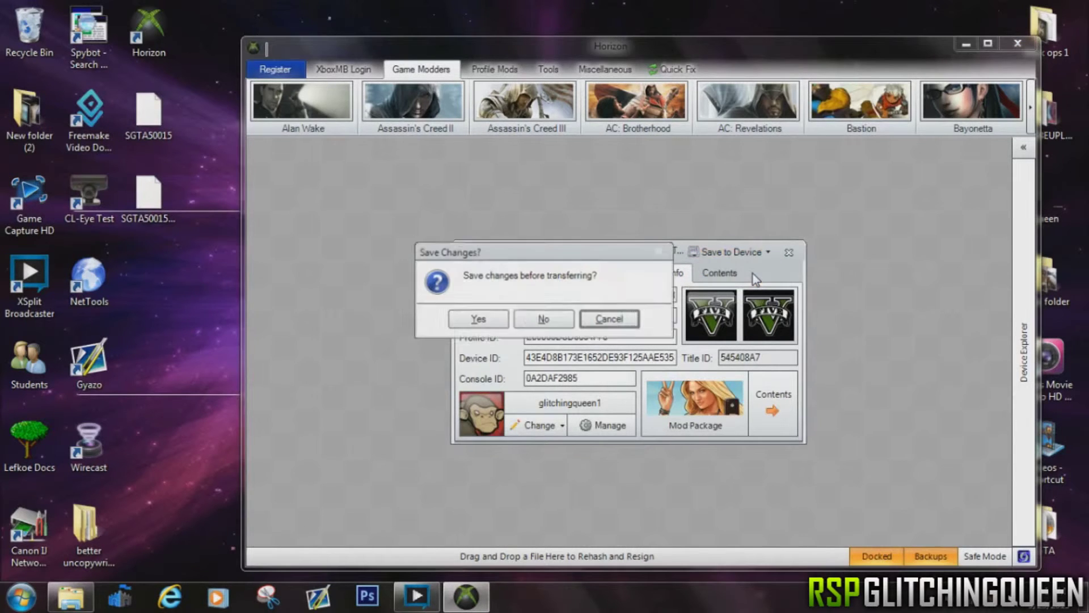
left_click(478, 319)
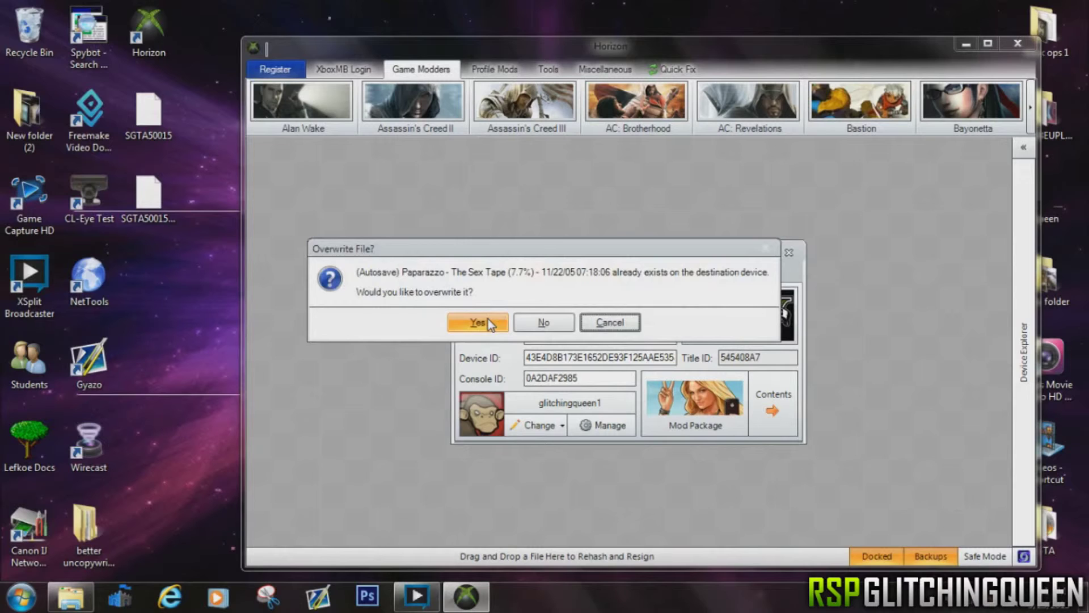
left_click(488, 321)
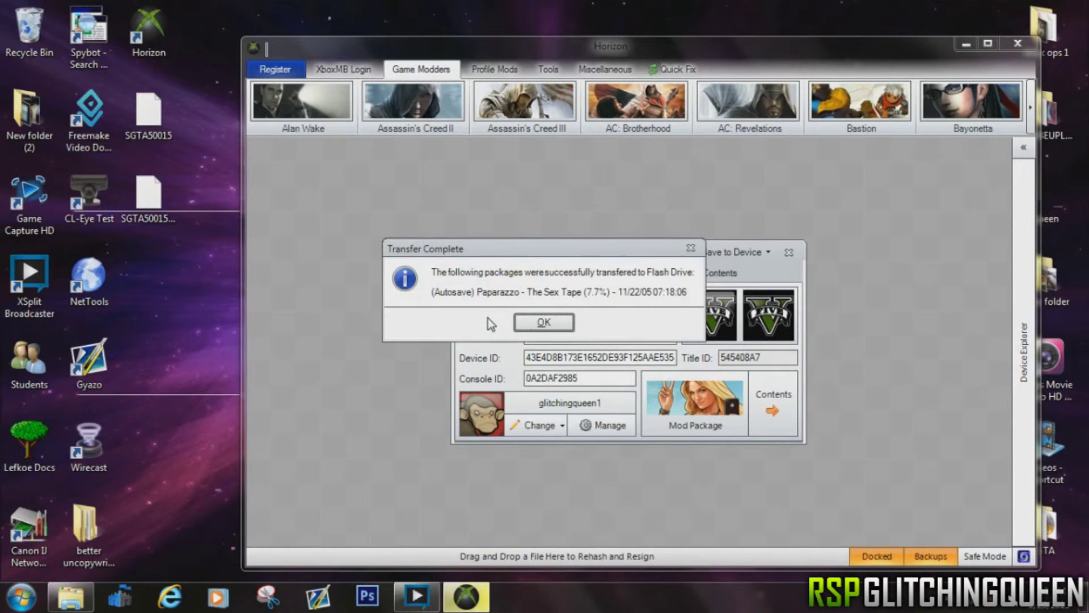
left_click(556, 326)
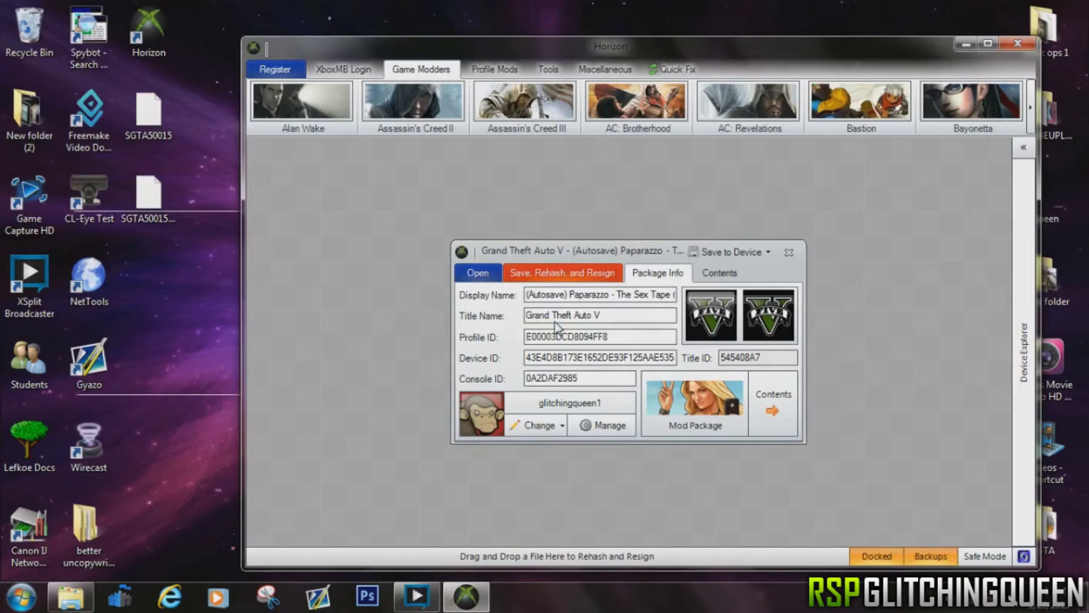
left_click(790, 253)
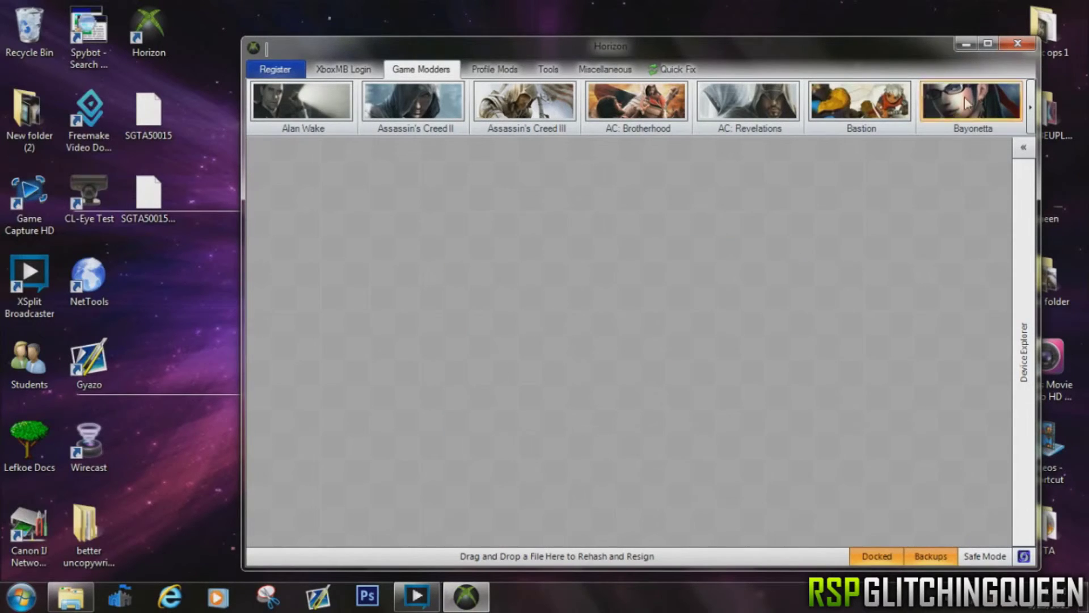
left_click(1011, 46)
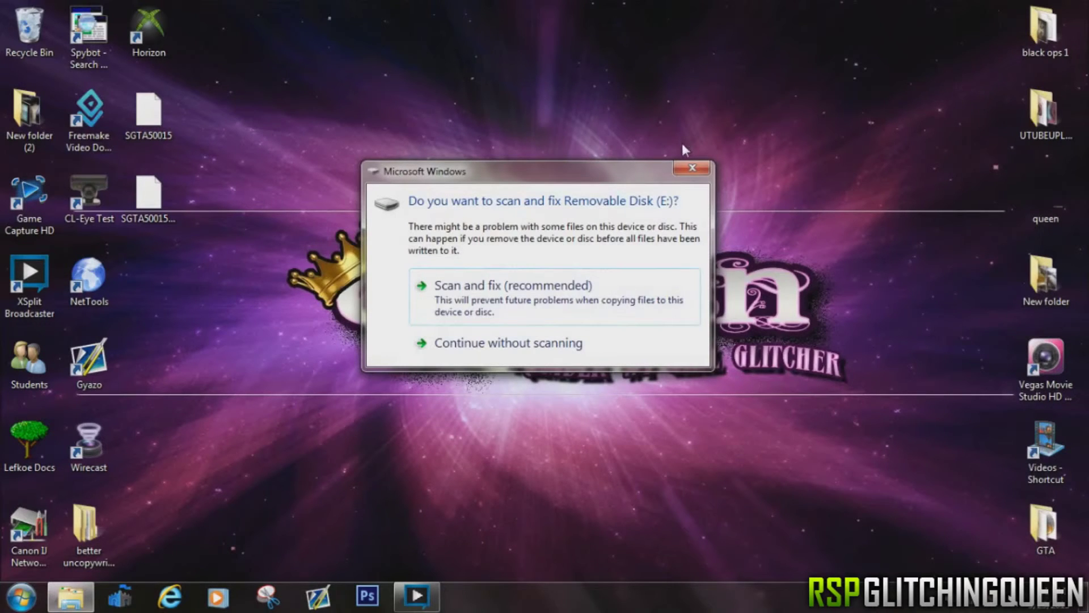
Dismiss Windows' prompt to scan and fix Removable Disk (E:)
left_click(692, 170)
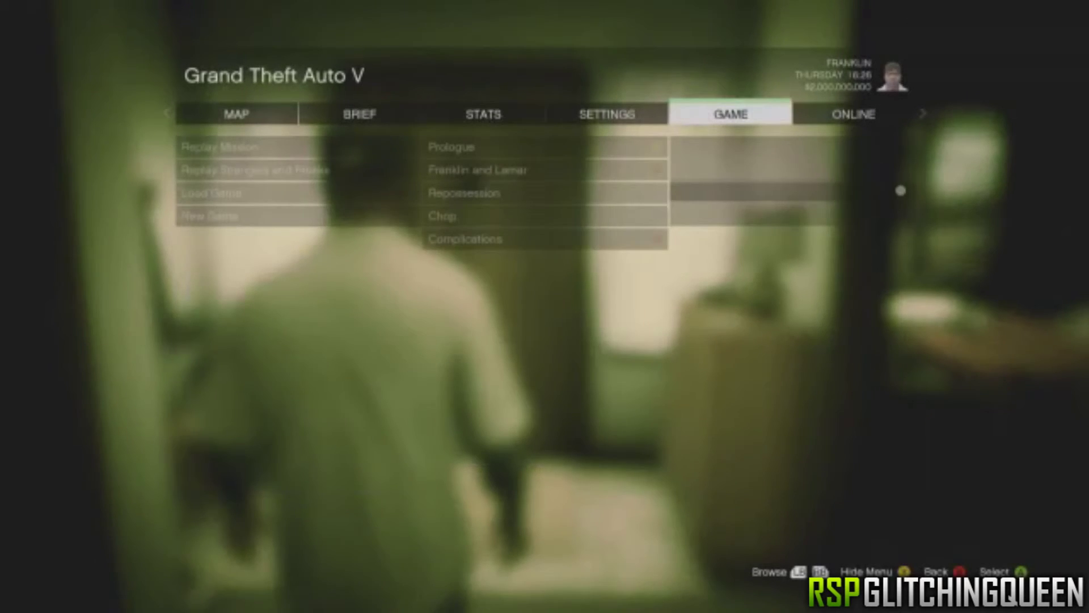
Open Load Game from the GAME menu and pick the (Autosave) Paparazzo - The Sex Tape save
key("Return")
key("Down")
key("Down")
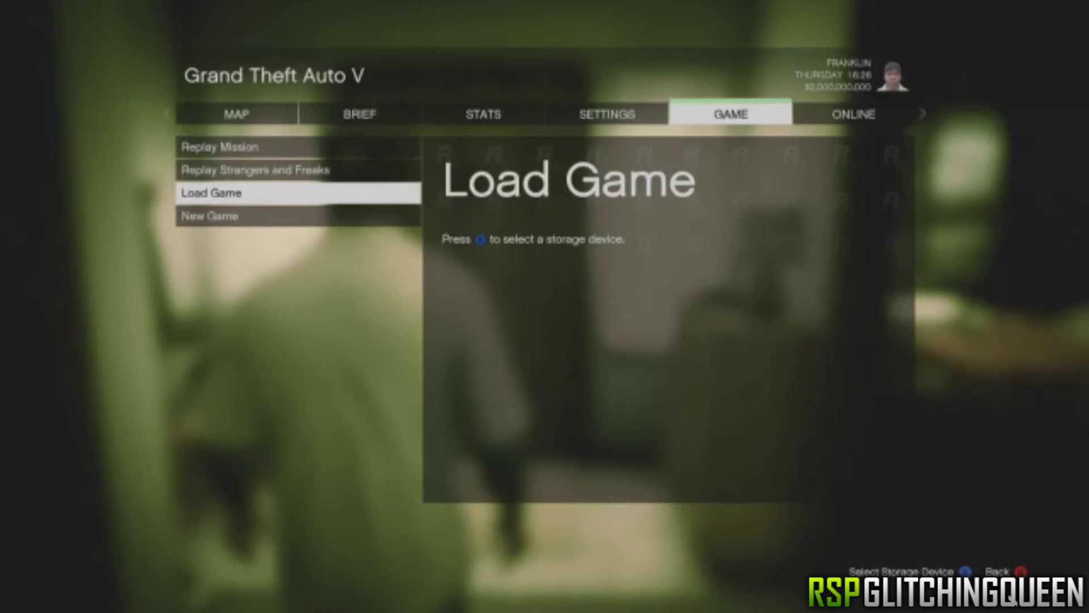
key("Return")
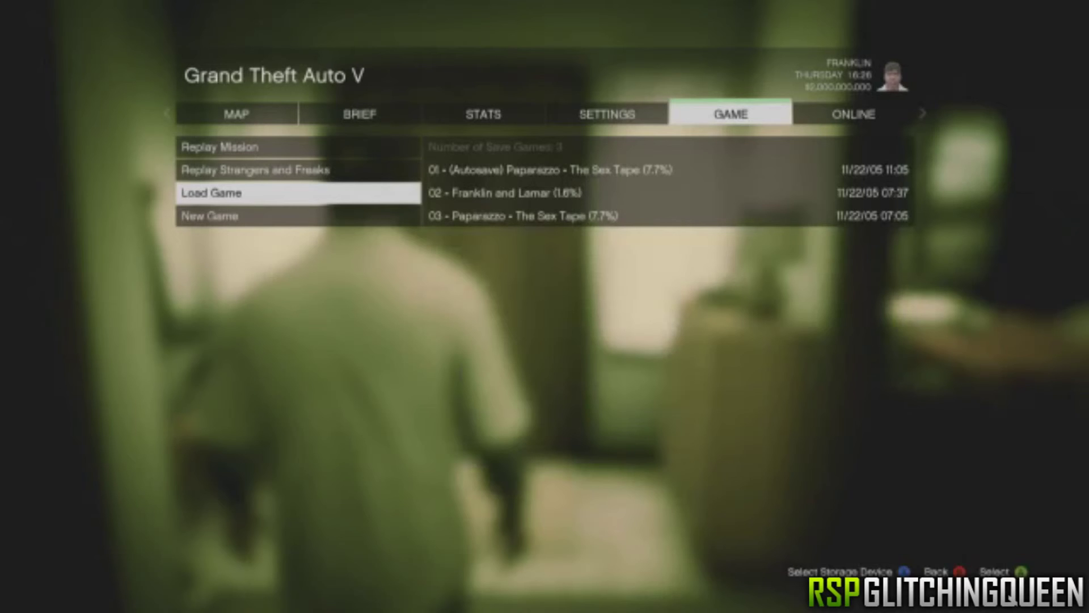
key("Return")
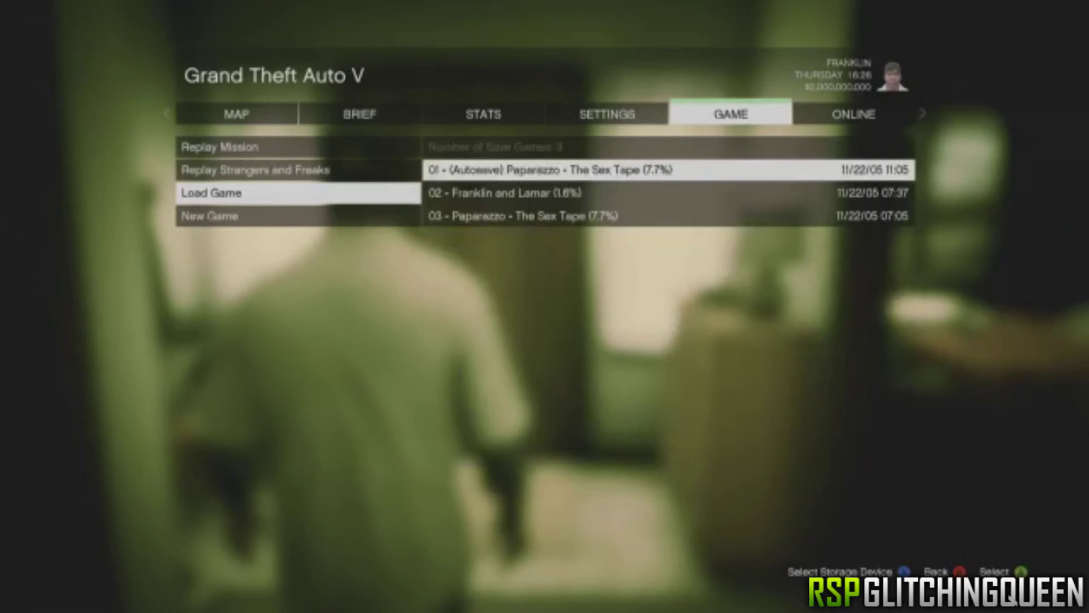